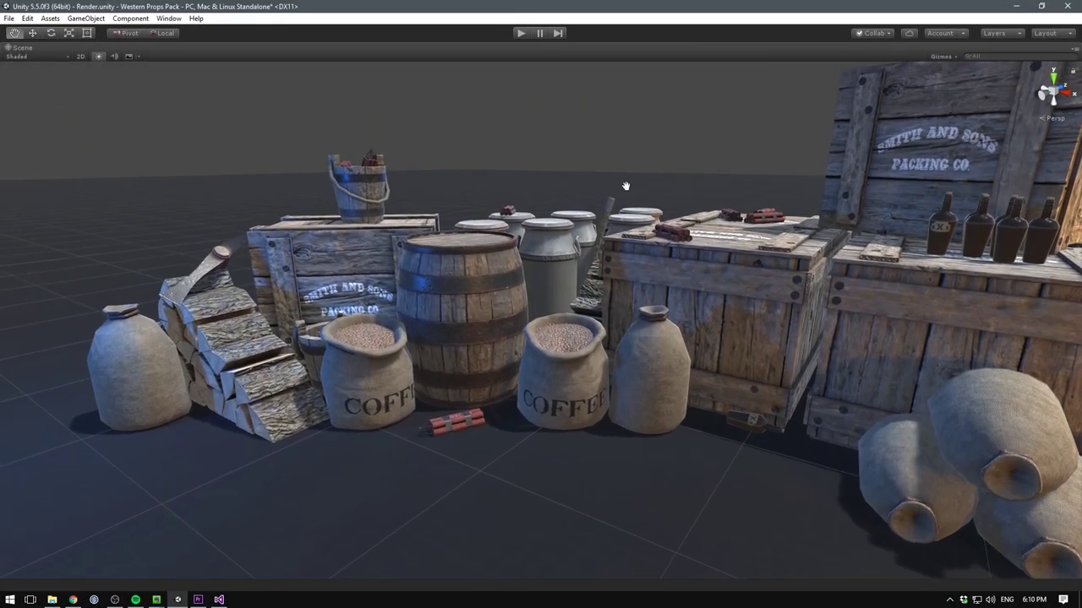
Pan the Western props scene slightly sideways and un-maximize the Scene view with Shift+Space.
middle_click_drag(626, 186, 602, 199)
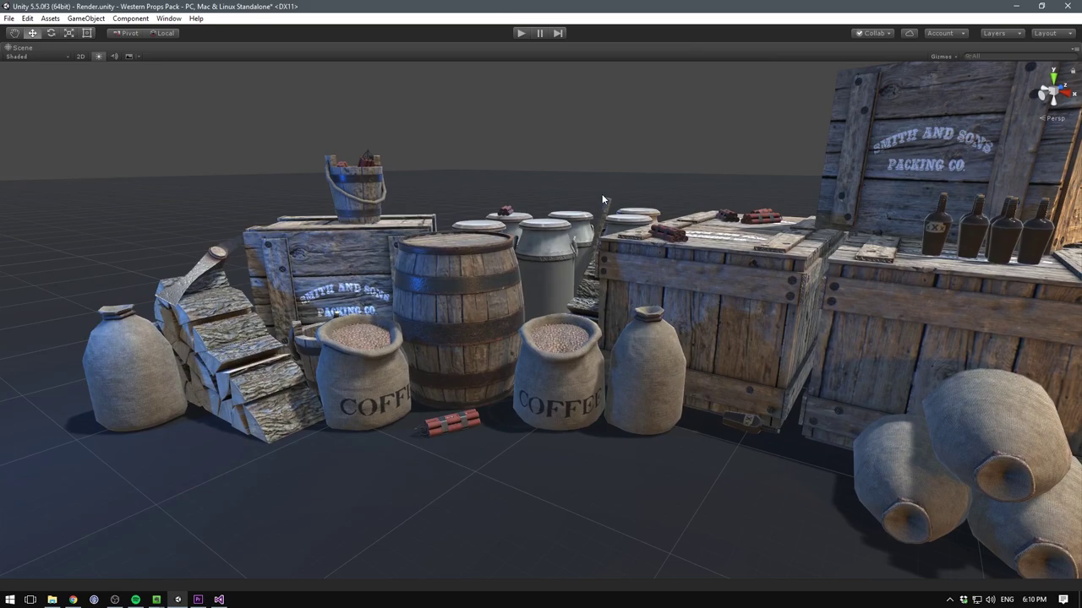
key("shift+space")
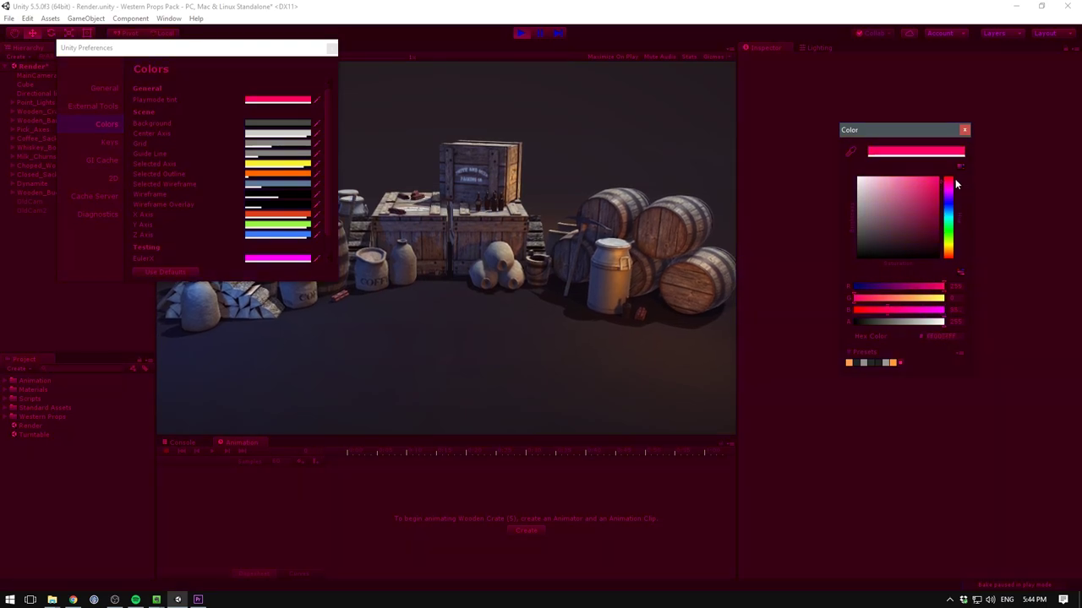
Adjust the play-mode tint toward light pink, enter 0.97, and stop play mode.
left_click_drag(955, 184, 875, 175)
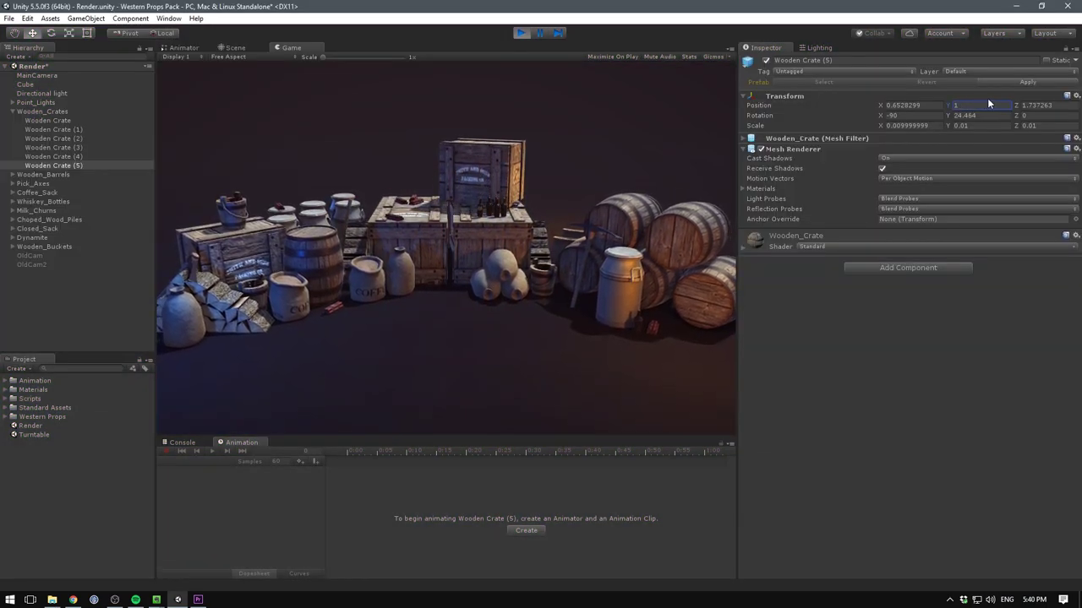
type("0.97")
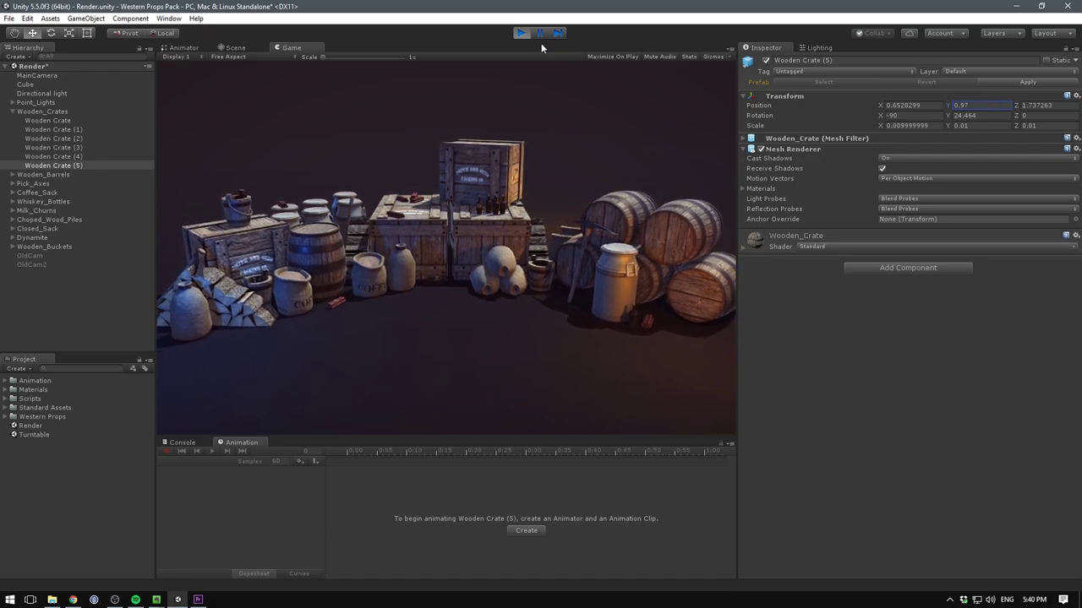
left_click(521, 30)
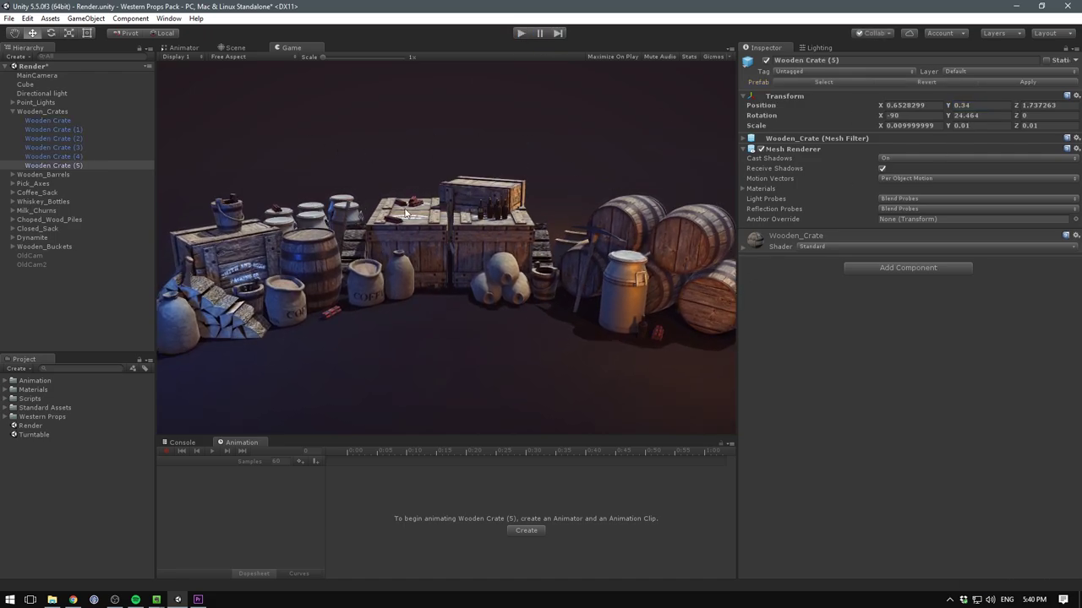
Set the Playmode tint in Preferences > Colors to pure red and enter play mode.
left_click(28, 18)
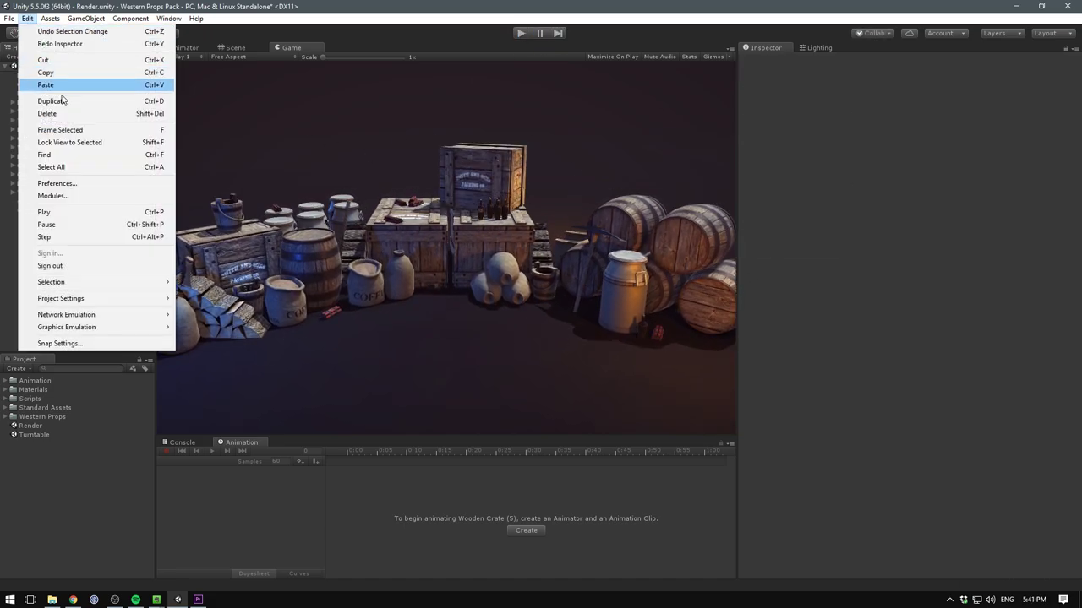
left_click(72, 183)
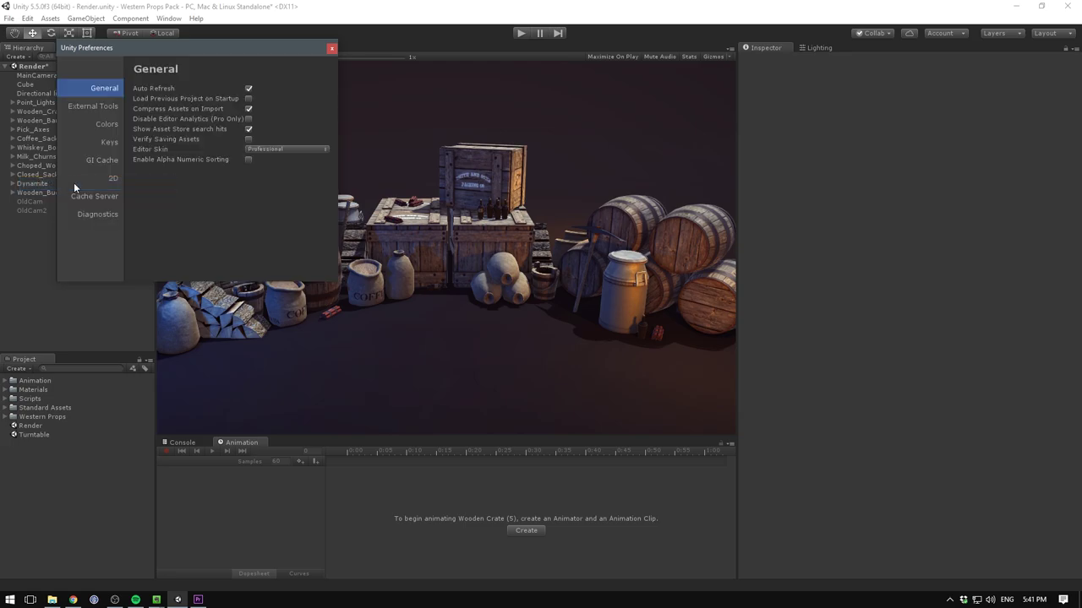
left_click(105, 124)
left_click(266, 102)
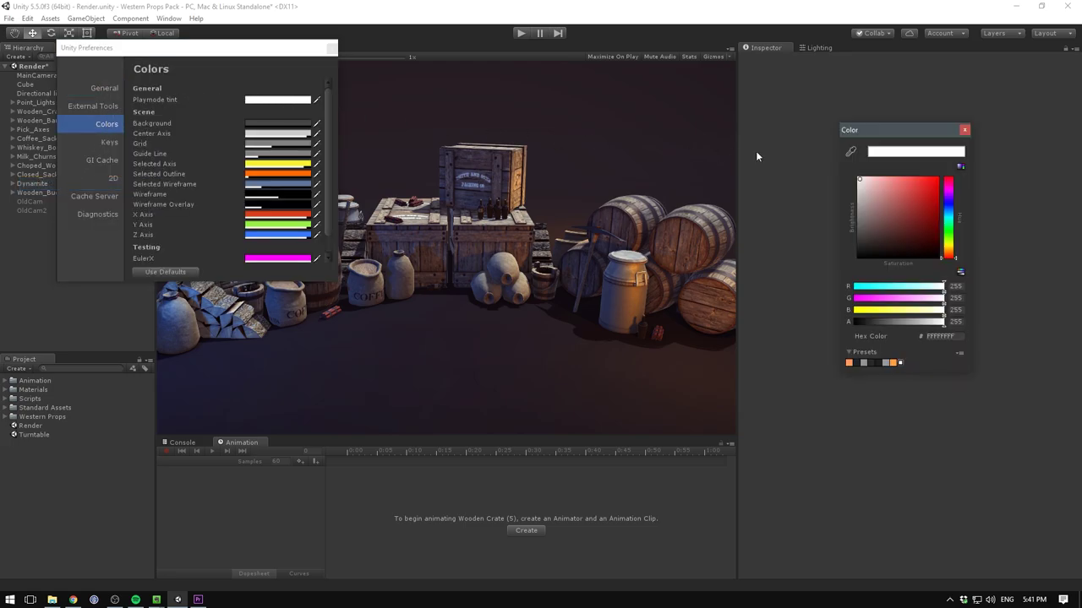
left_click_drag(880, 192, 960, 177)
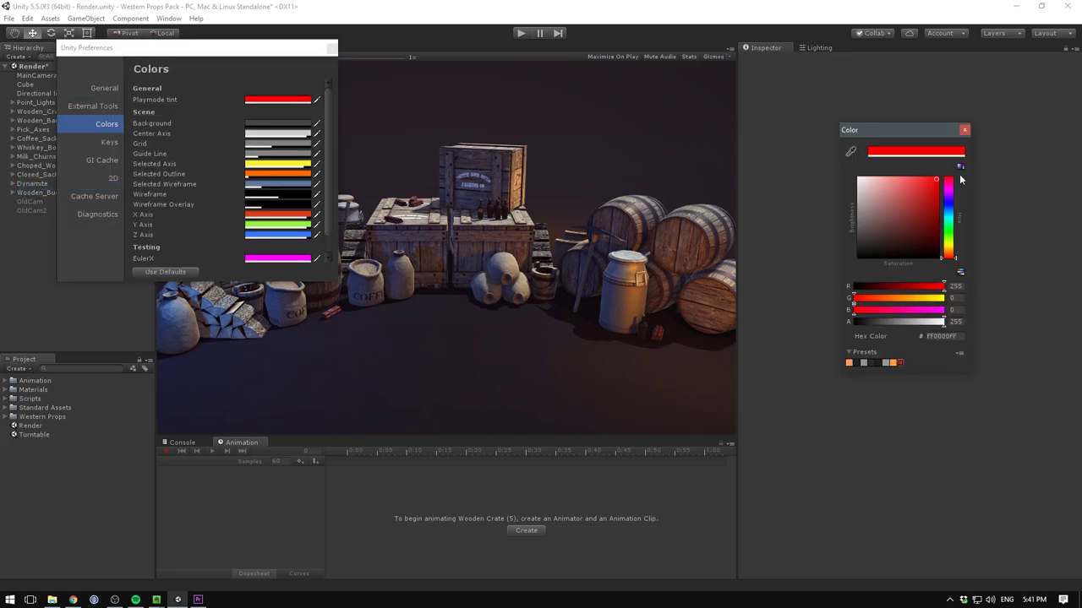
left_click(520, 32)
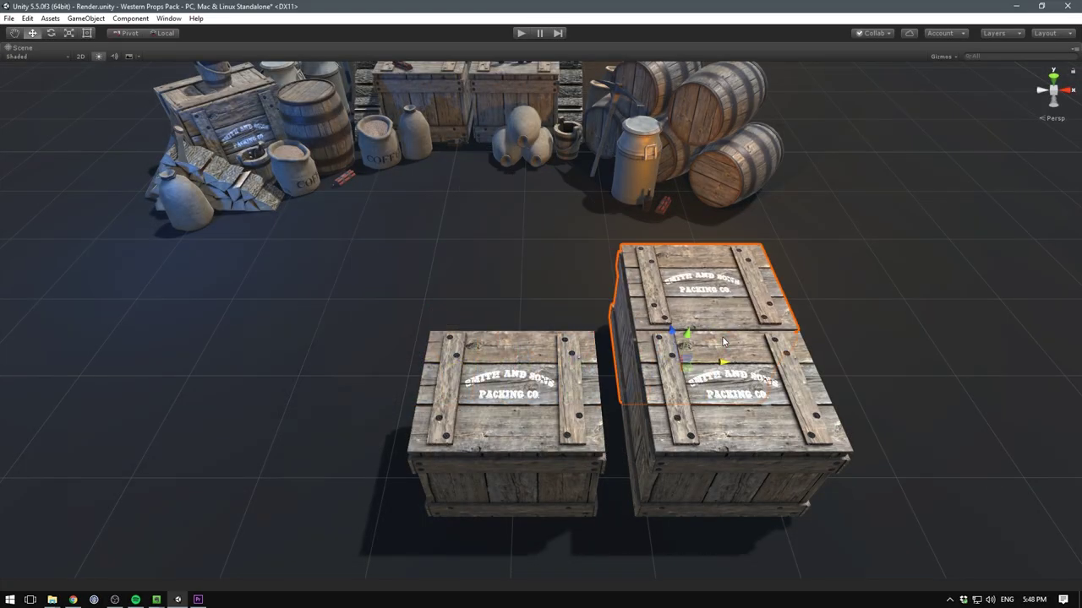
Restore the full editor layout and slide the selected crate to the right.
key("shift+space")
mouse_move(434, 308)
left_mouse_down()
mouse_move(571, 306)
mouse_move(413, 297)
mouse_move(507, 296)
left_mouse_up()
scroll(382, 251, "down", 3)
Set the Move X snap step to 2 and move the crate right in 2-unit steps.
left_click(28, 17)
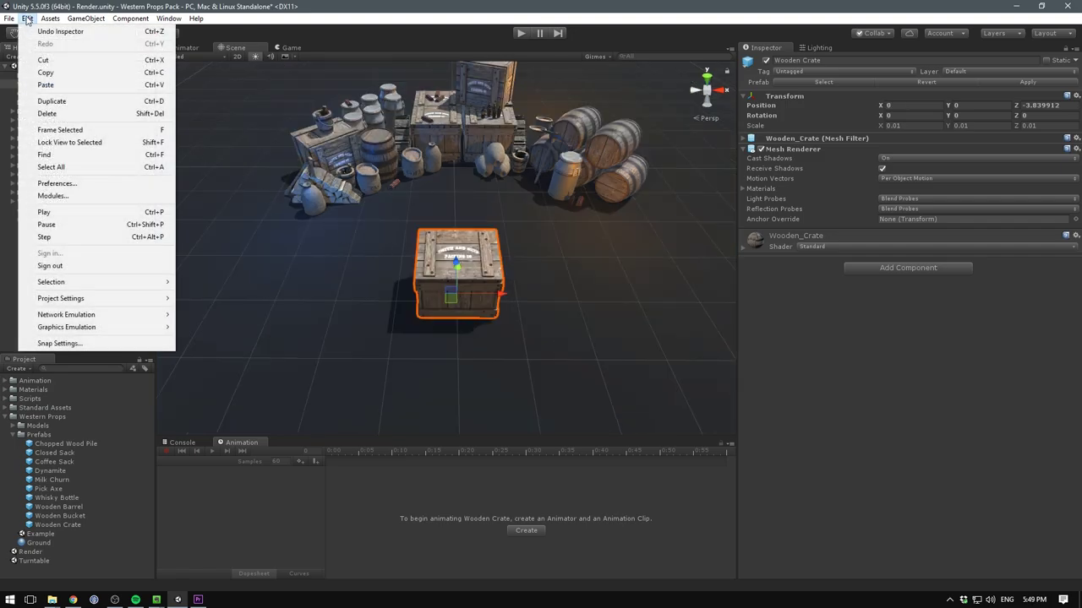
left_click(132, 338)
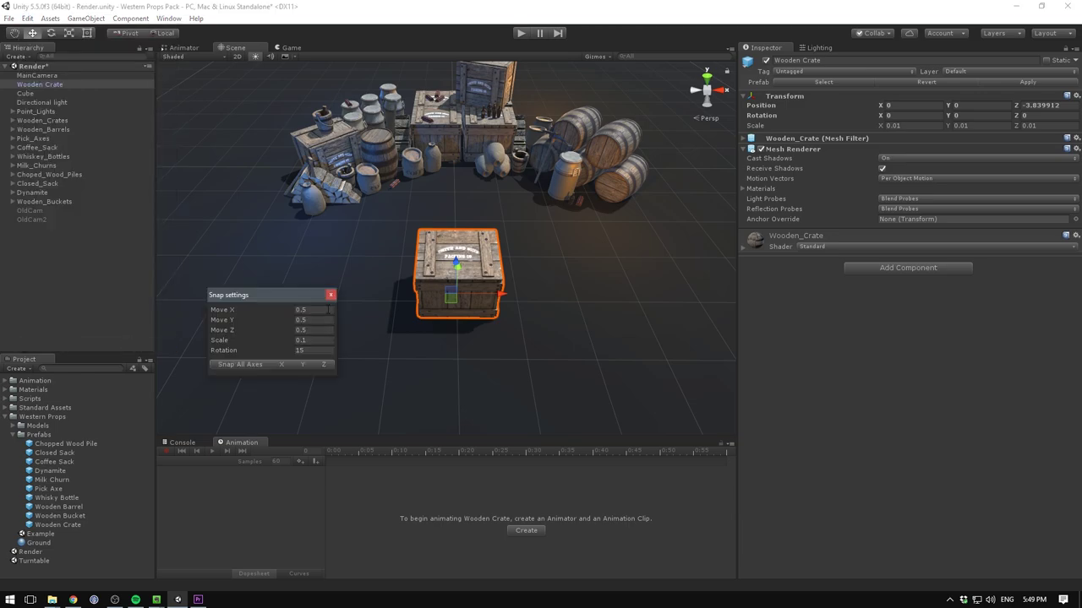
left_click(313, 310)
type("2")
left_click_drag(494, 293, 720, 297)
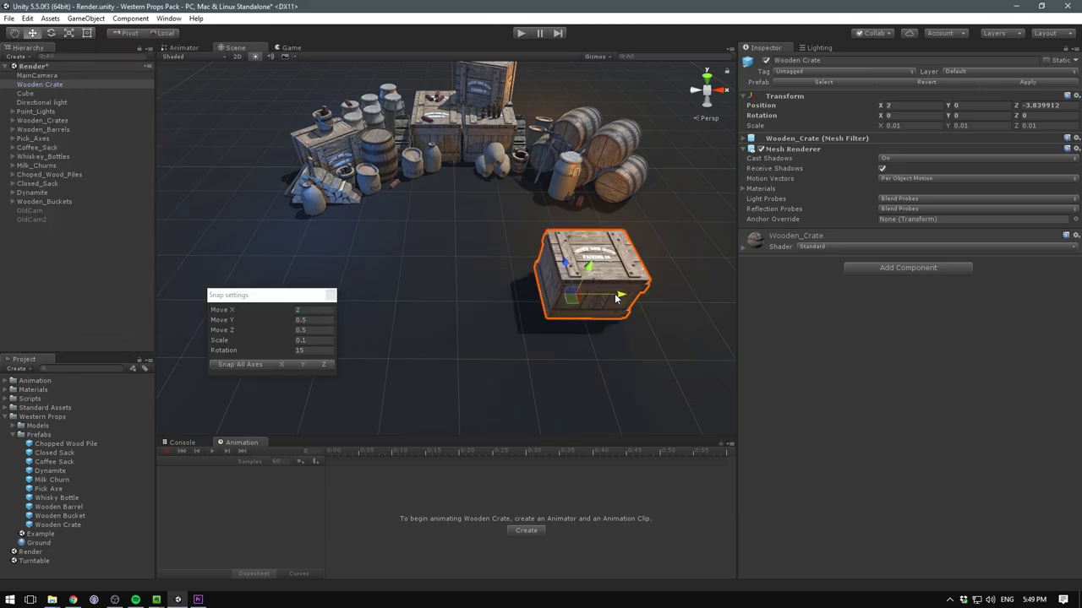
Select four crates and snap them to the grid on all axes.
left_click(497, 199, "ctrl")
left_click(427, 278, "ctrl")
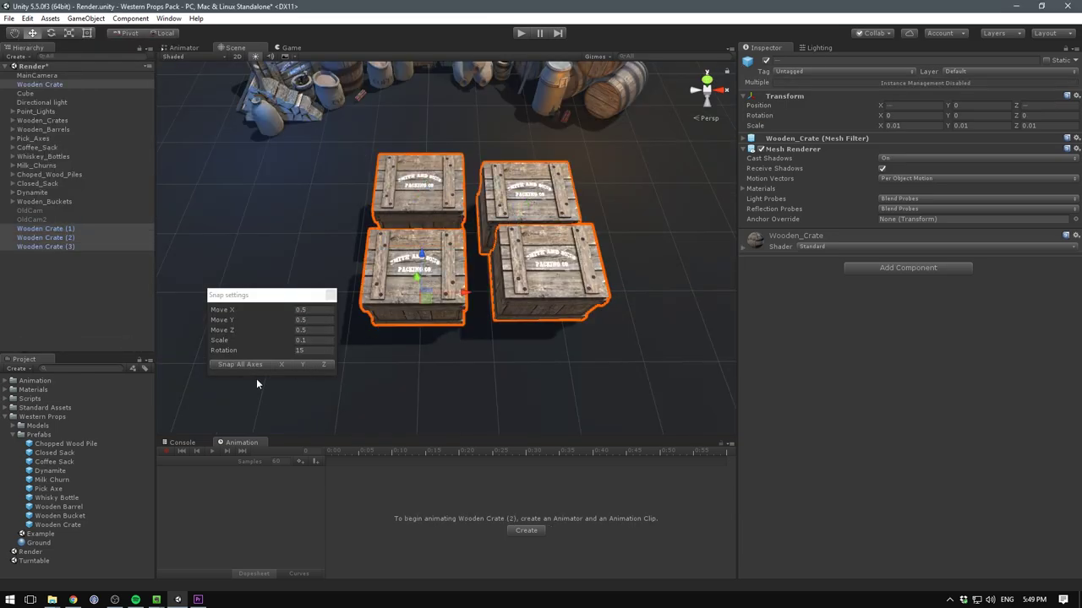
left_click(241, 363)
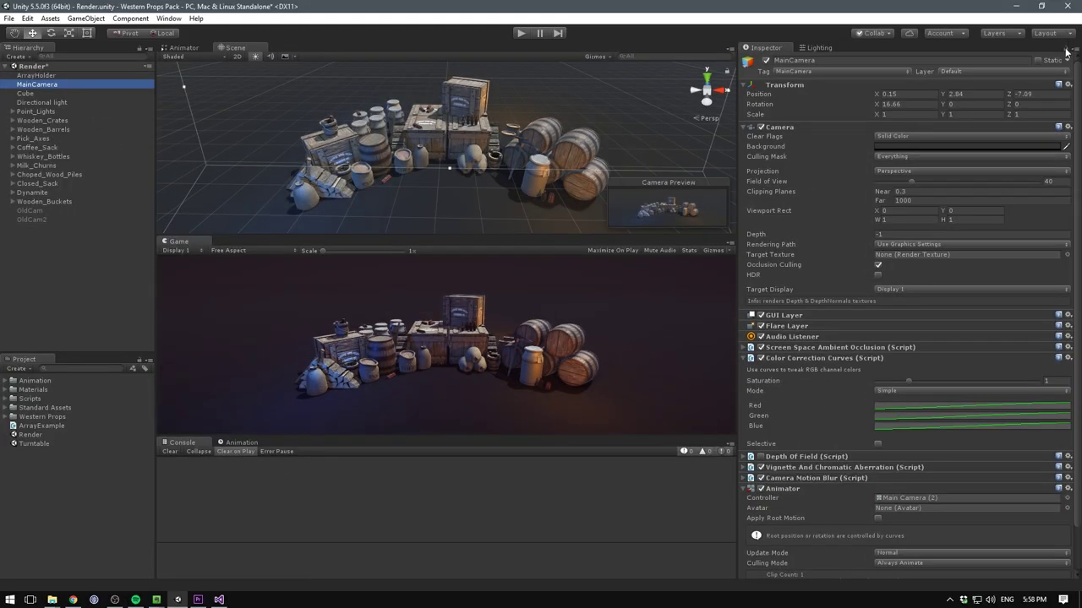
Lock the Inspector on MainCamera while selecting other hierarchy objects and a crate.
left_click(1065, 49)
left_click(48, 102)
left_click(50, 120)
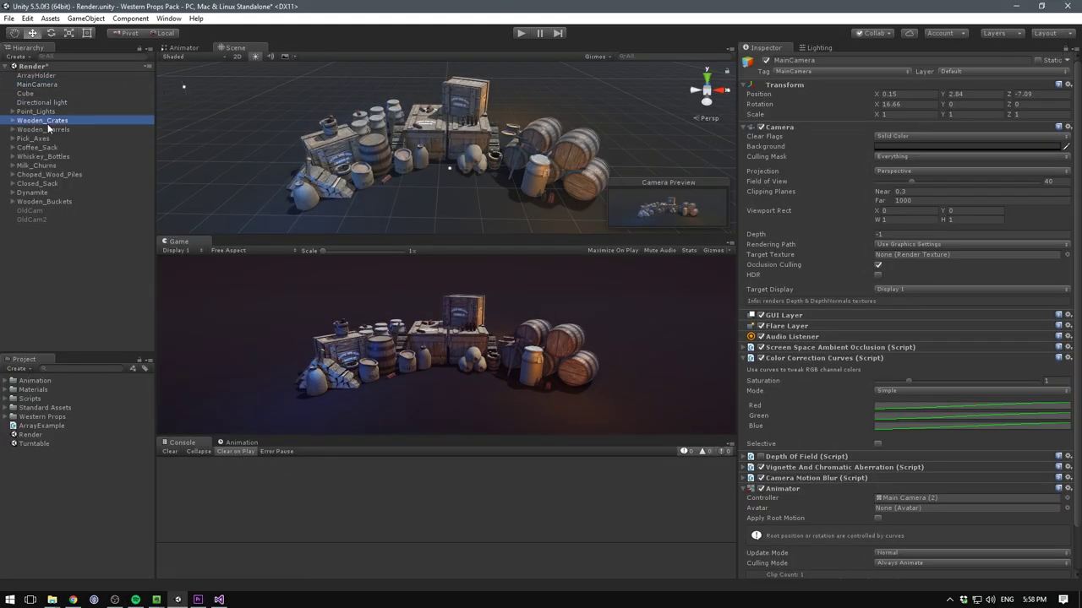
left_click(51, 147)
left_click(52, 174)
left_click(64, 193)
left_click(474, 99)
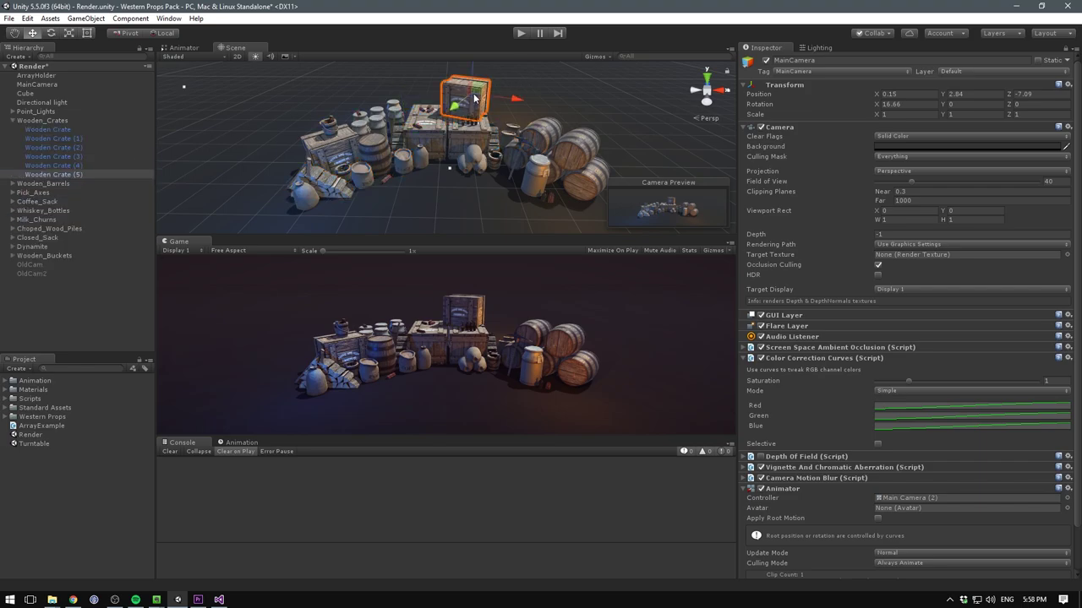
Lock the Inspector on ArrayHolder and drag Chopped Wood Pile through Wooden Crate into Object List.
left_click(59, 75)
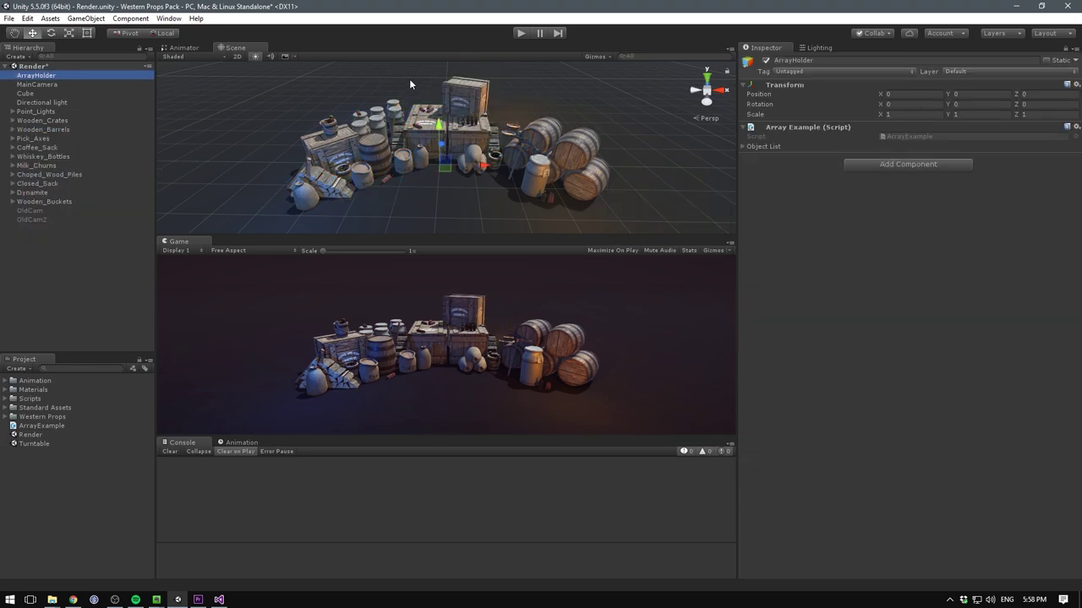
left_click(1066, 51)
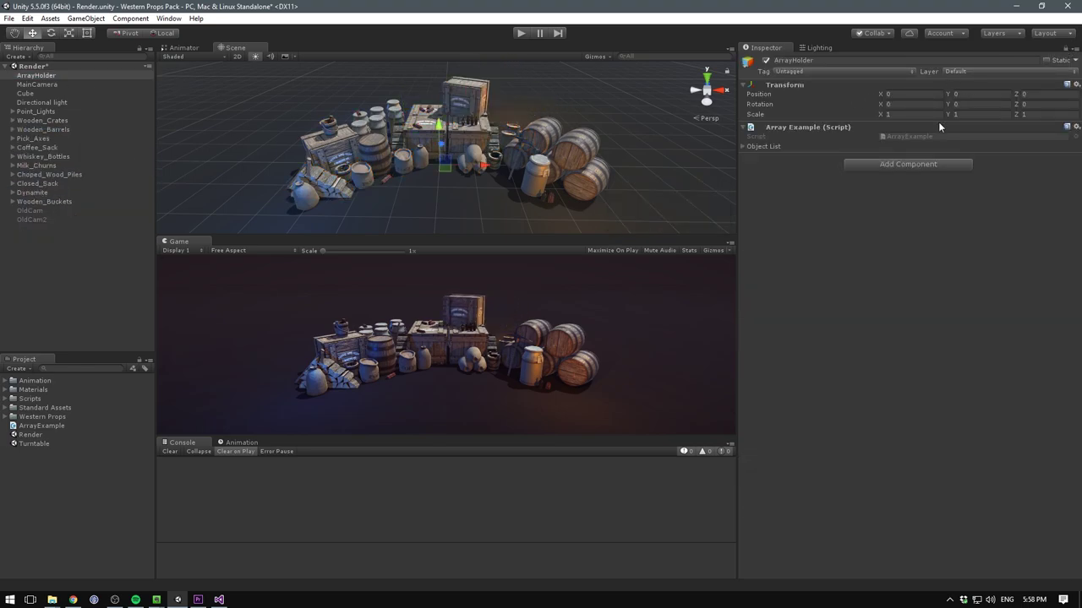
left_click(742, 147)
left_click(5, 417)
left_click(66, 444)
left_click(62, 525, "shift")
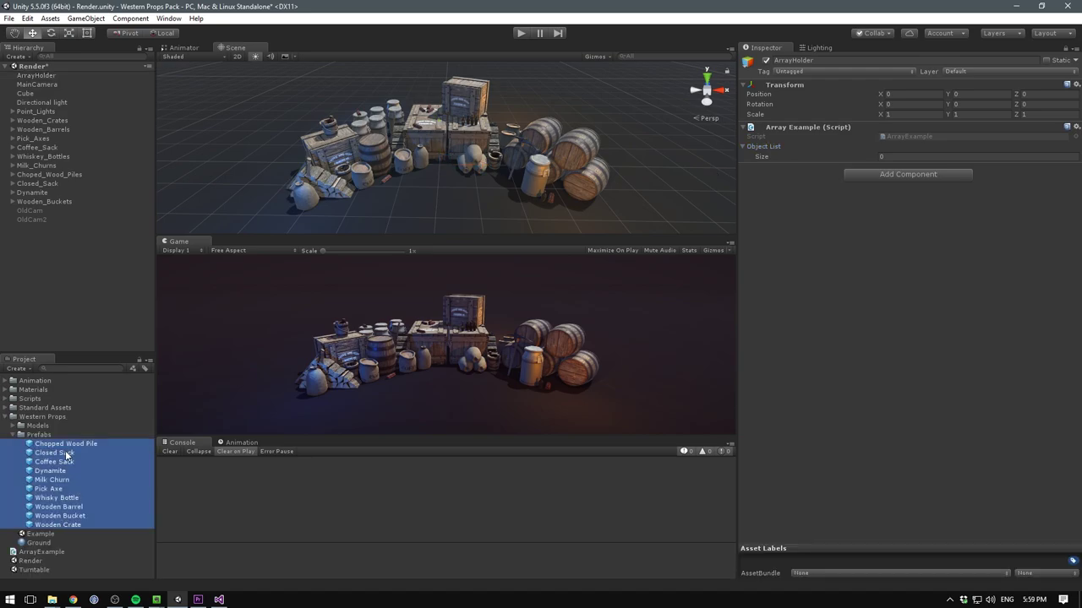
left_click_drag(66, 455, 786, 229)
left_click_drag(774, 150, 773, 146)
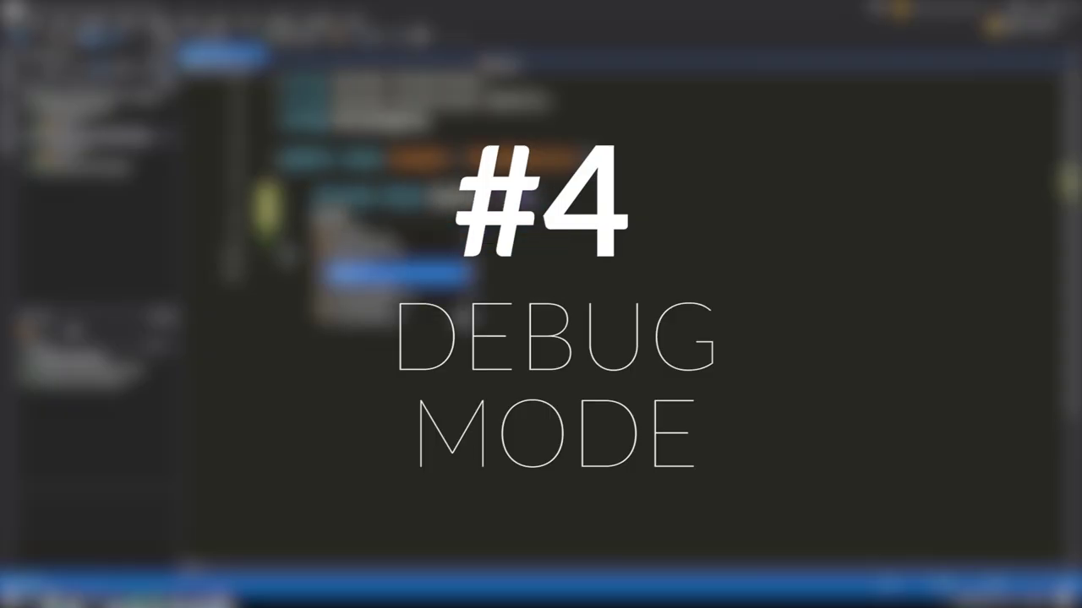
Finish isAlive = true and add private int and private string fields.
type("true;")
key("Return")
type("private int age = 22;")
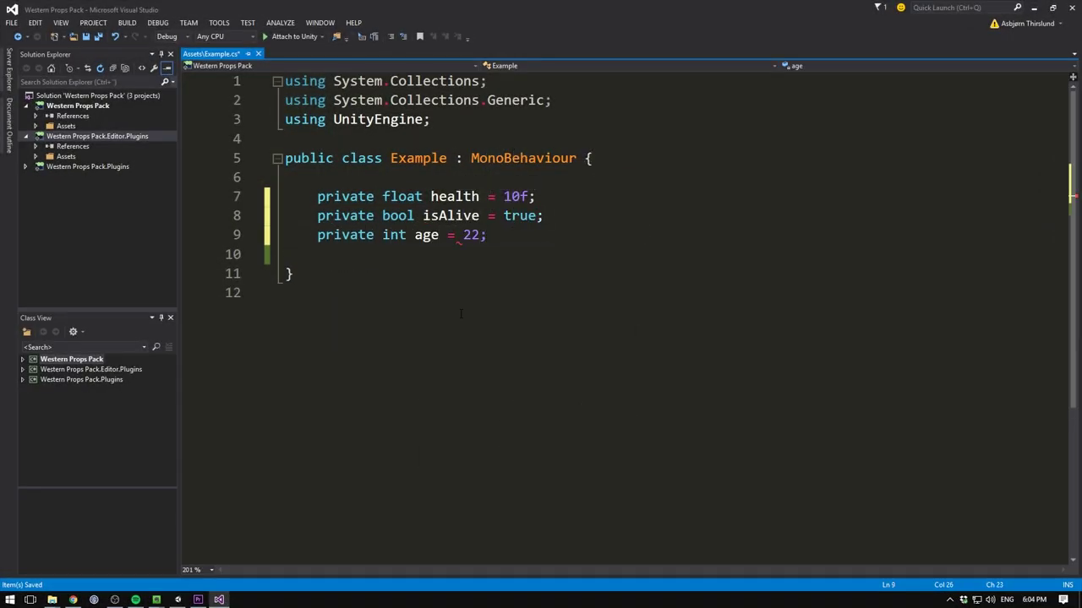
key("Return")
type("private ")
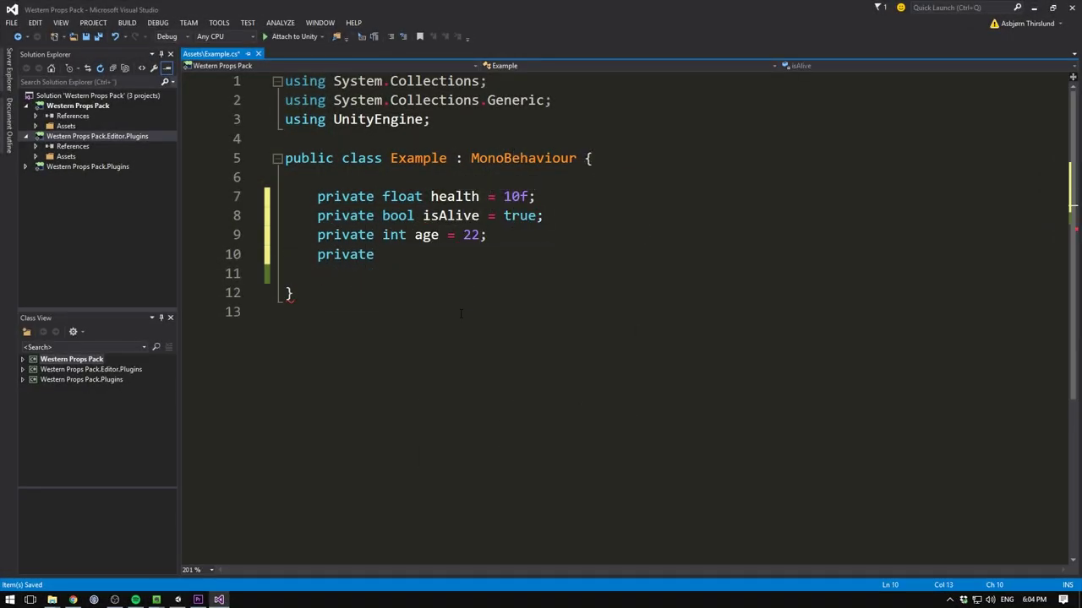
type("string nickName = \"Tom\";")
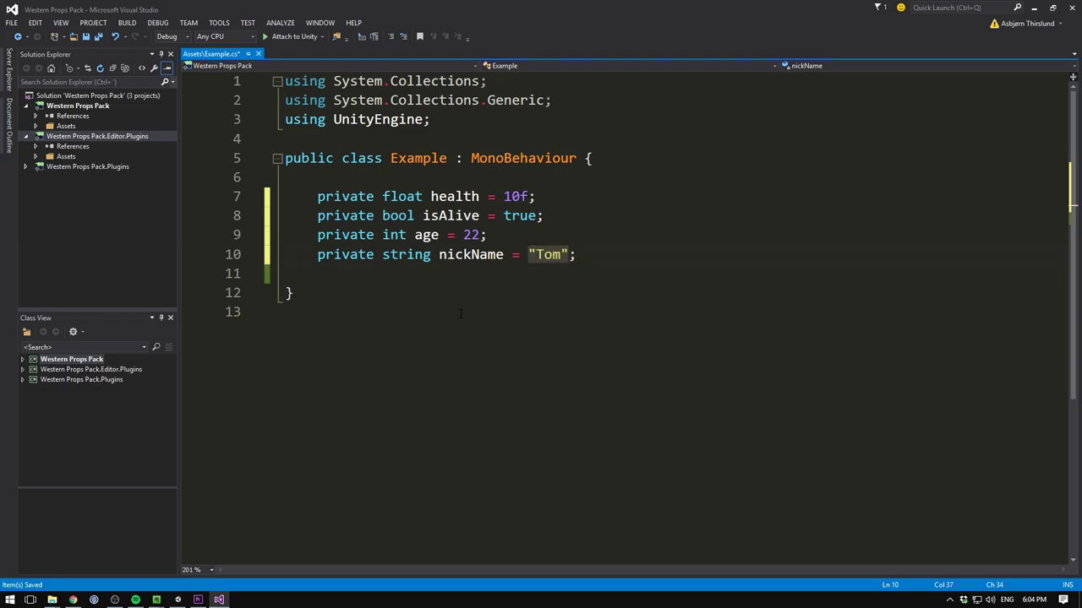
Give the Start method a body and begin a Debug.Log call inside it.
key("alt+Tab")
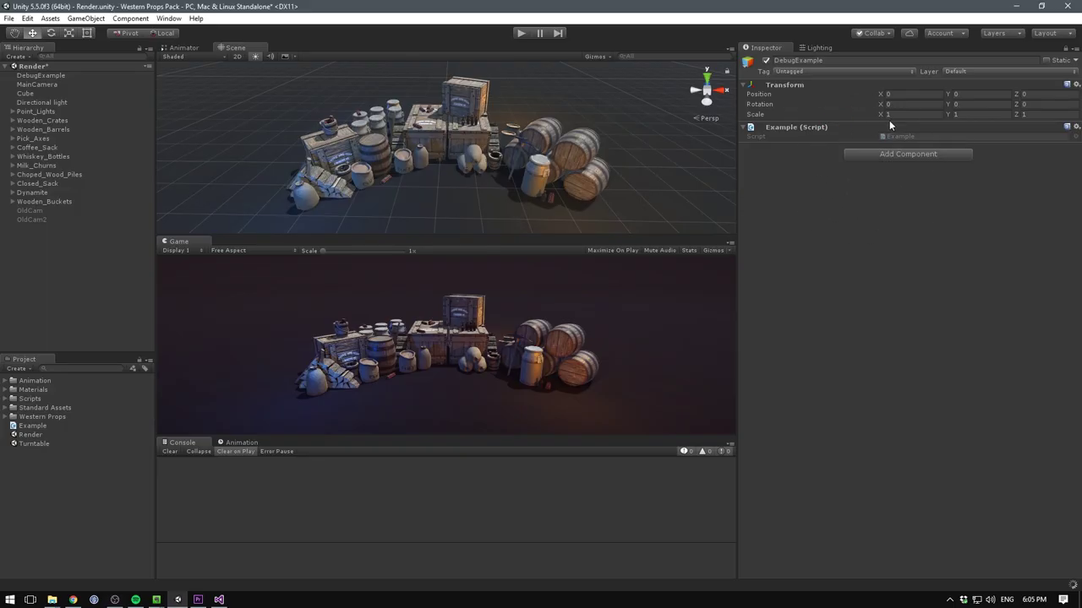
key("alt+Tab")
type("{")
key("Return")
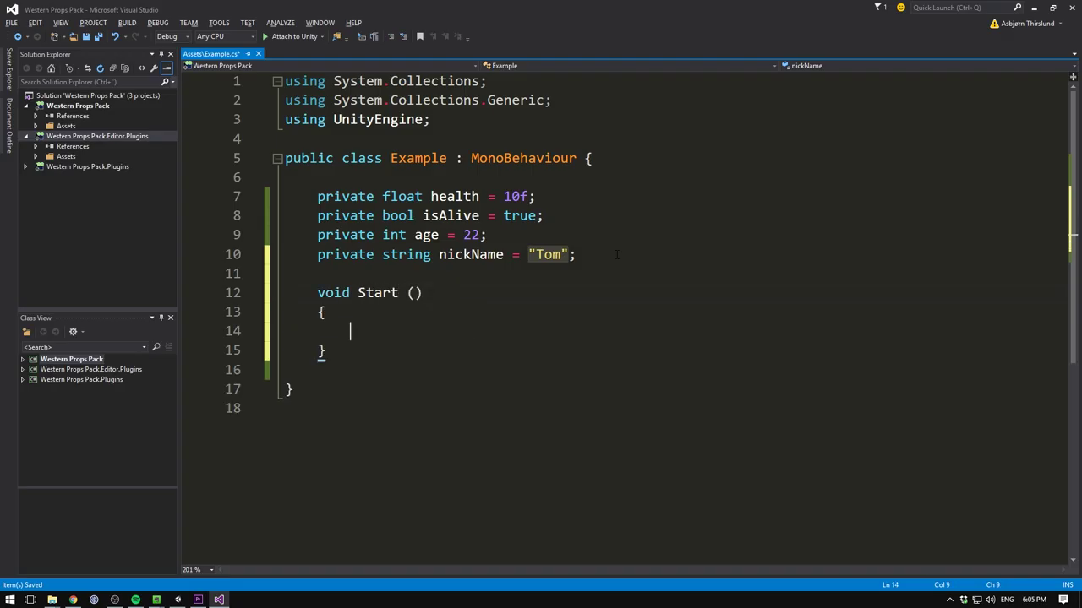
type("Debug.Log")
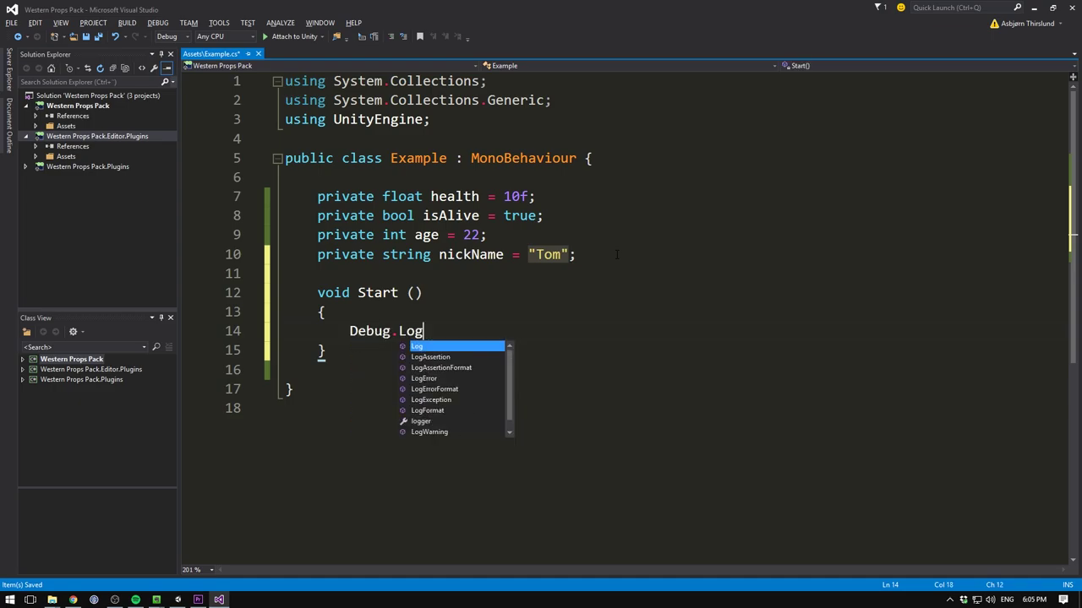
type(" (He")
Switch the Unity Inspector to Debug mode to reveal the script's private fields.
key("alt+Tab")
left_click(1076, 48)
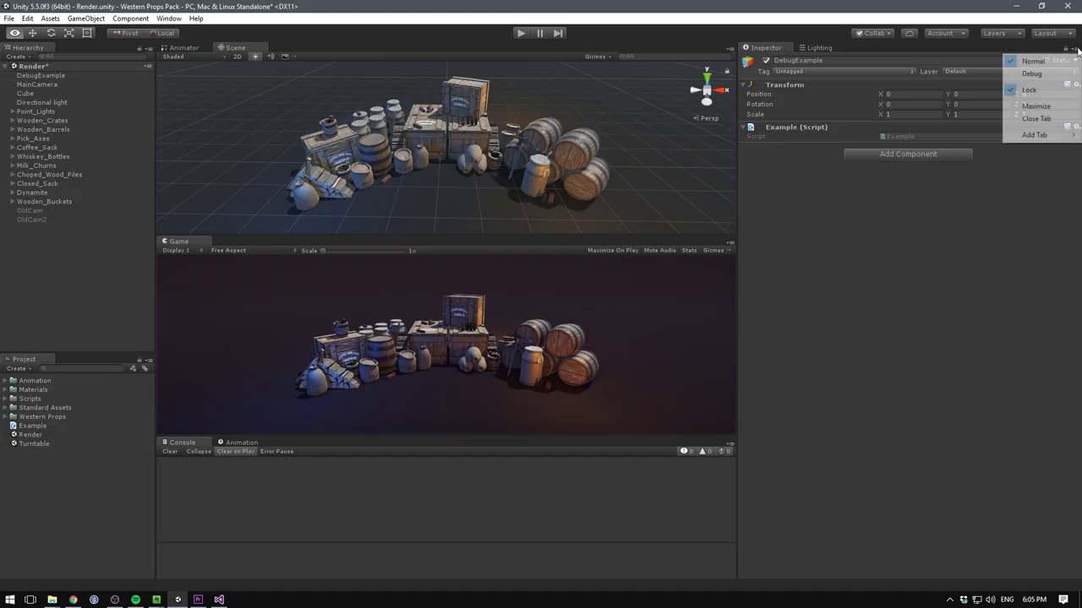
left_click(1059, 74)
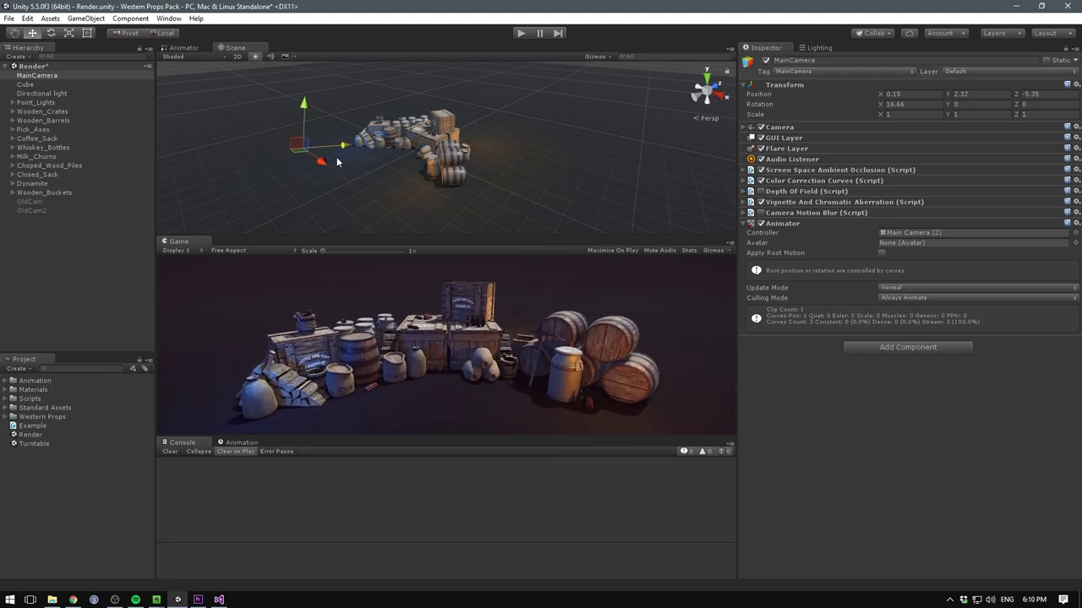
Nudge the camera, then orbit and zoom the Scene view to a close-up of the props.
mouse_move(336, 156)
left_mouse_down()
mouse_move(365, 177)
mouse_move(340, 185)
mouse_move(362, 193)
mouse_move(346, 140)
left_mouse_up()
key("e")
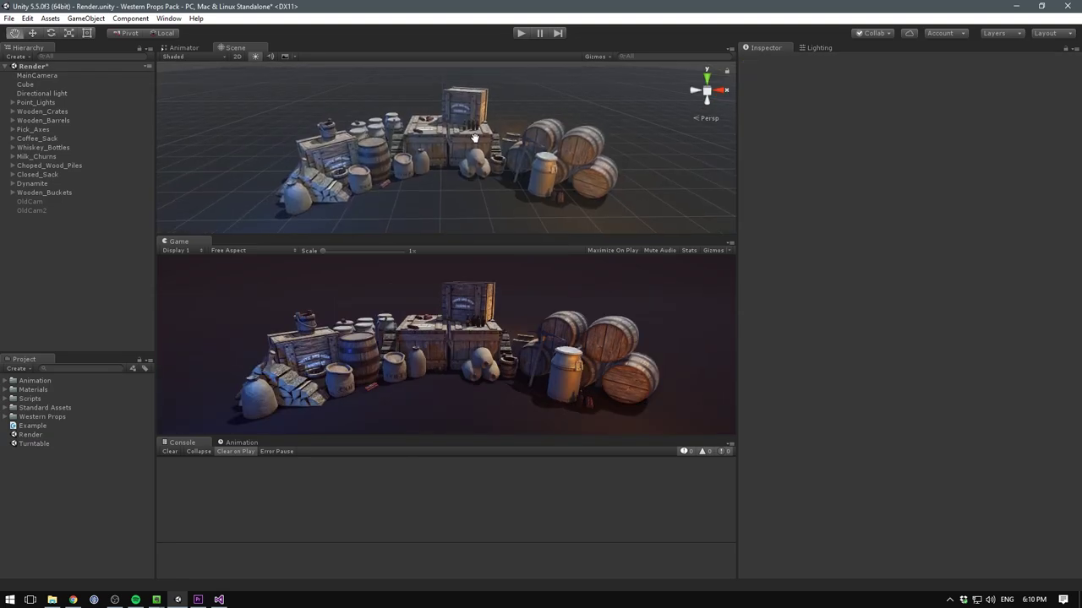
mouse_move(456, 135)
left_mouse_down("alt")
mouse_move(479, 128)
mouse_move(442, 68)
left_mouse_up("alt")
scroll(479, 128, "up", 2)
scroll(479, 128, "up", 3)
scroll(481, 127, "up", 3)
scroll(483, 127, "up", 2)
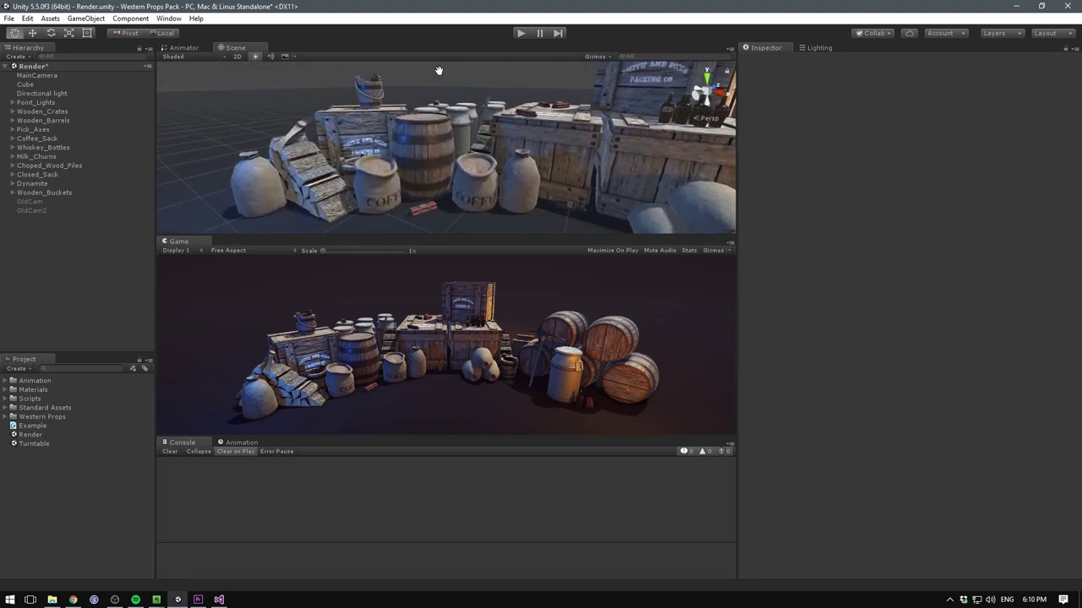
Align MainCamera with the Scene view using Ctrl+Shift+F and show its GameObject menu entry.
left_click(38, 75)
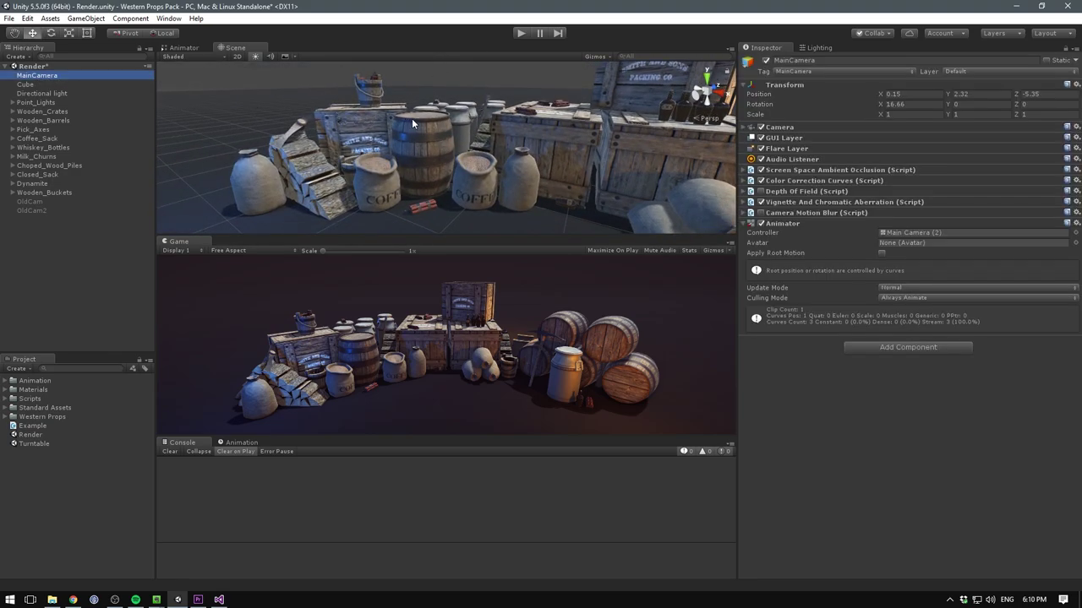
key("ctrl+shift+f")
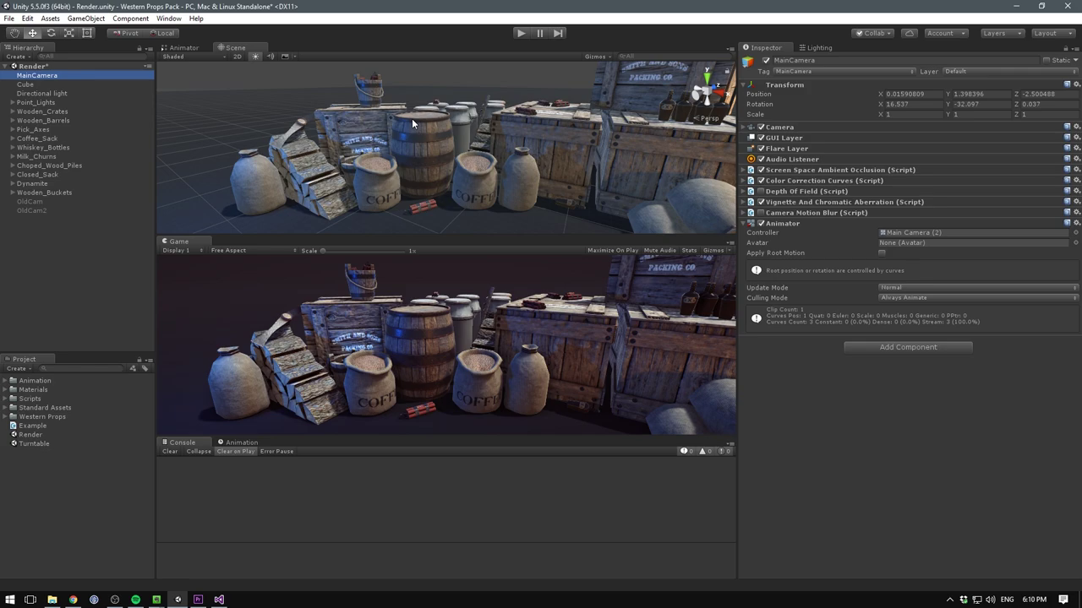
left_click(86, 18)
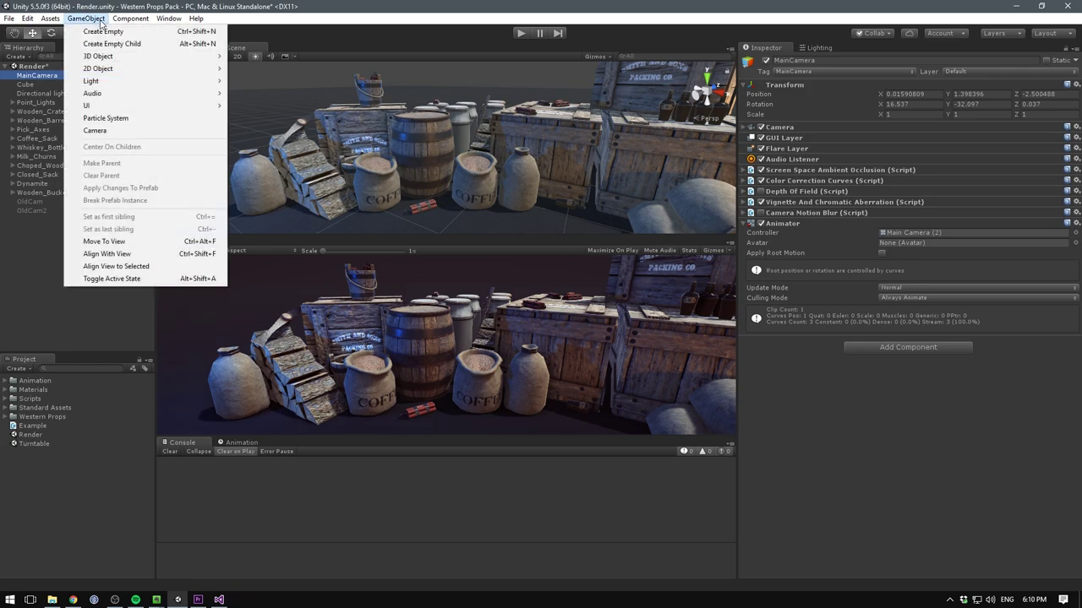
Add a [Range(.1f, 2f)] attribute above the pitch field.
left_click(172, 254)
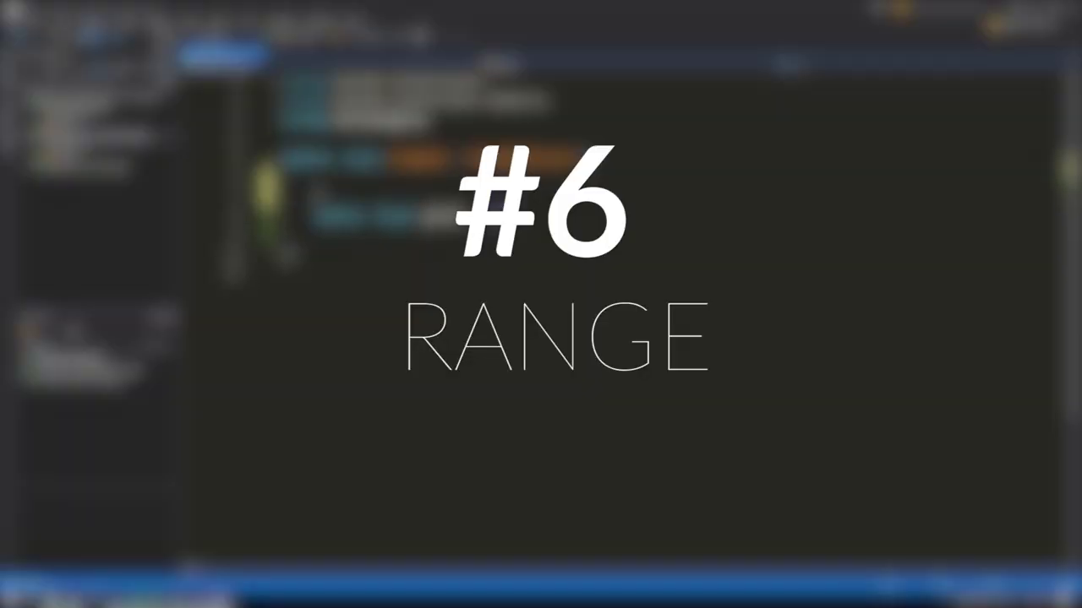
type("(")
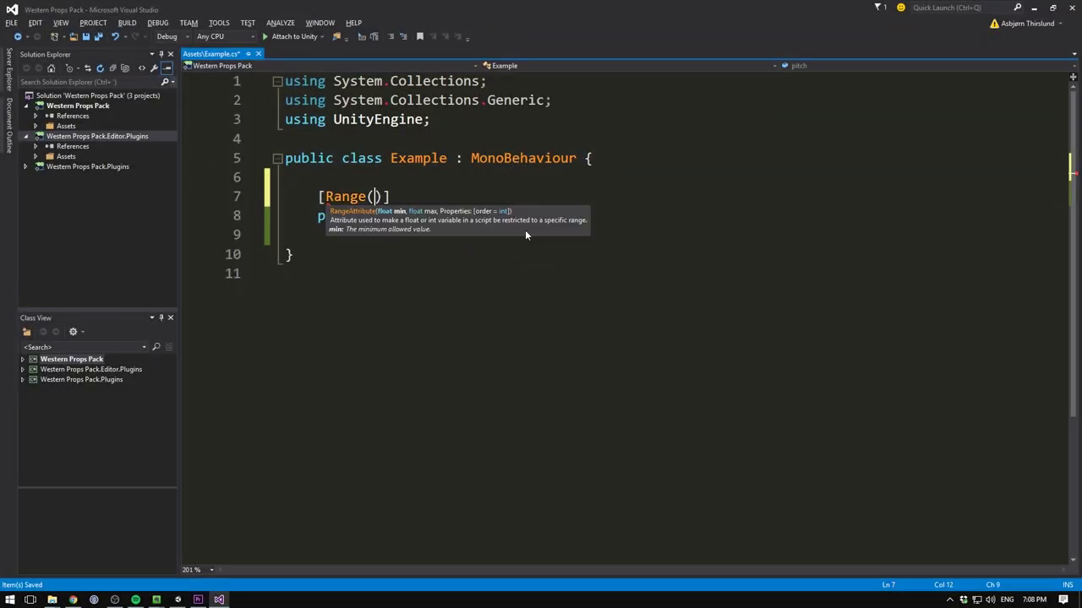
type(".1f, 2")
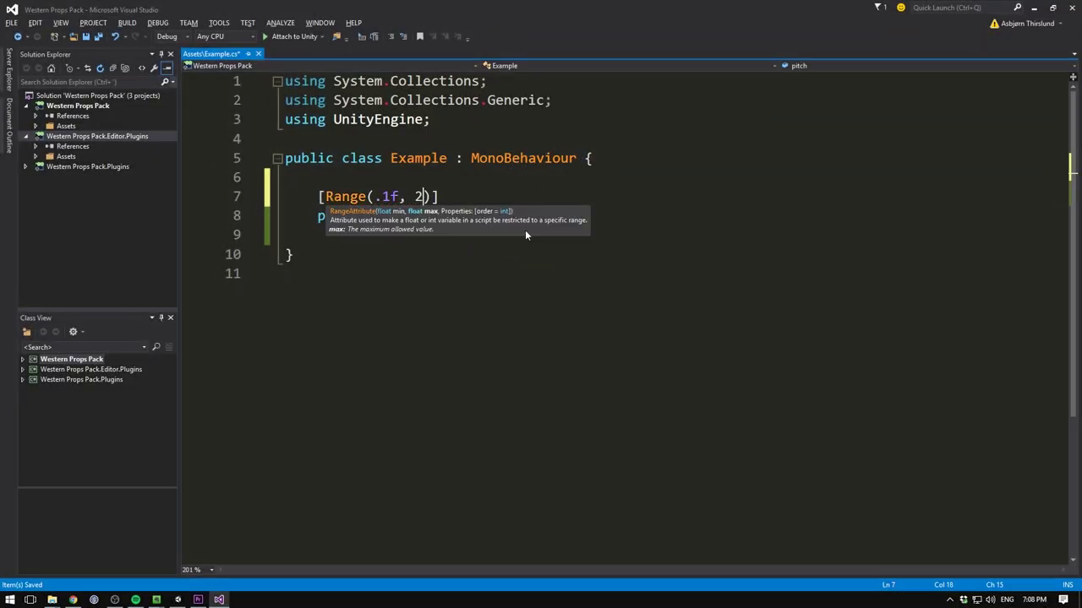
type("f")
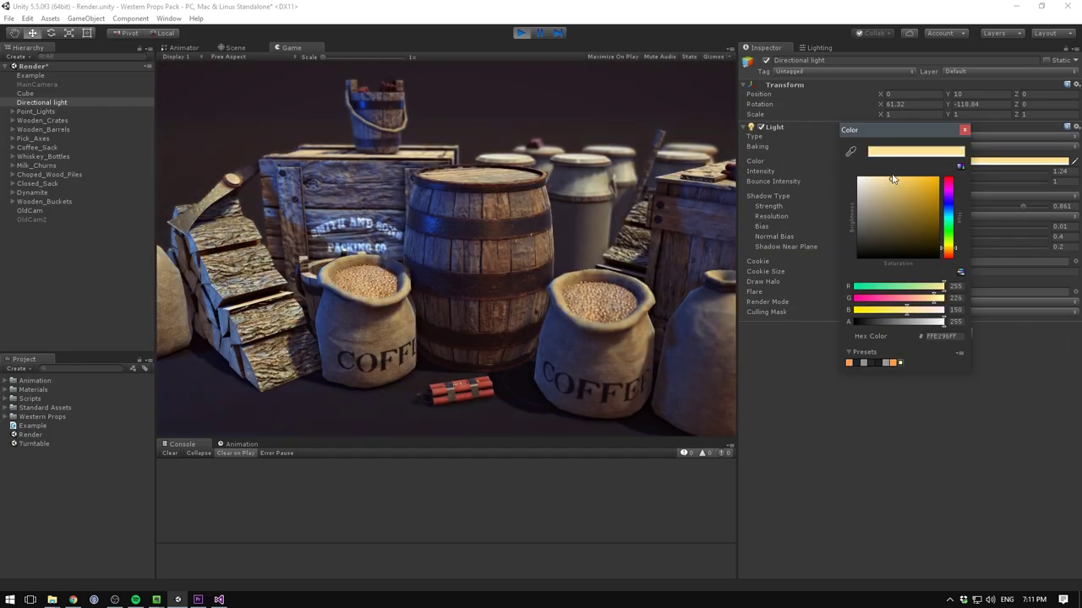
Raise light intensity to 1.81 in play mode, copy the component, and paste its values after stopping.
left_click(964, 132)
left_click_drag(908, 172, 919, 170)
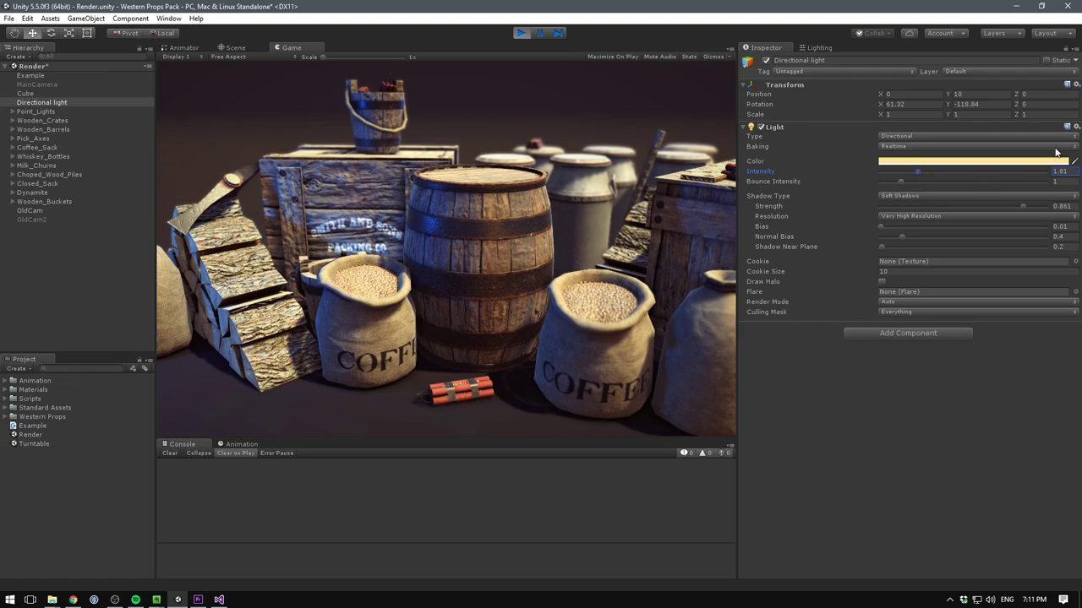
left_click(1073, 128)
left_click(1000, 218)
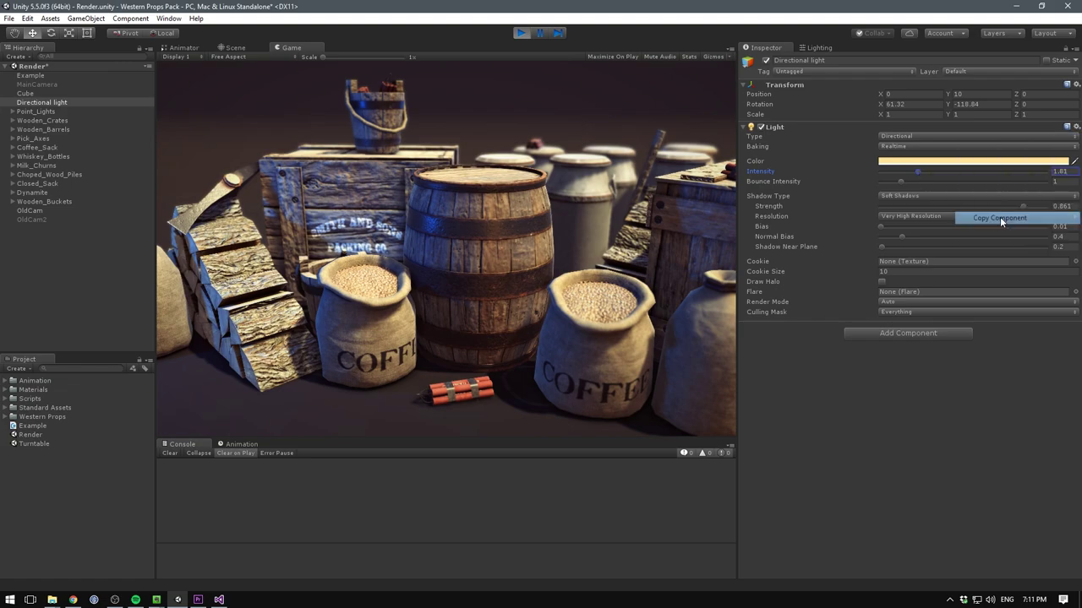
left_click(523, 32)
right_click(823, 126)
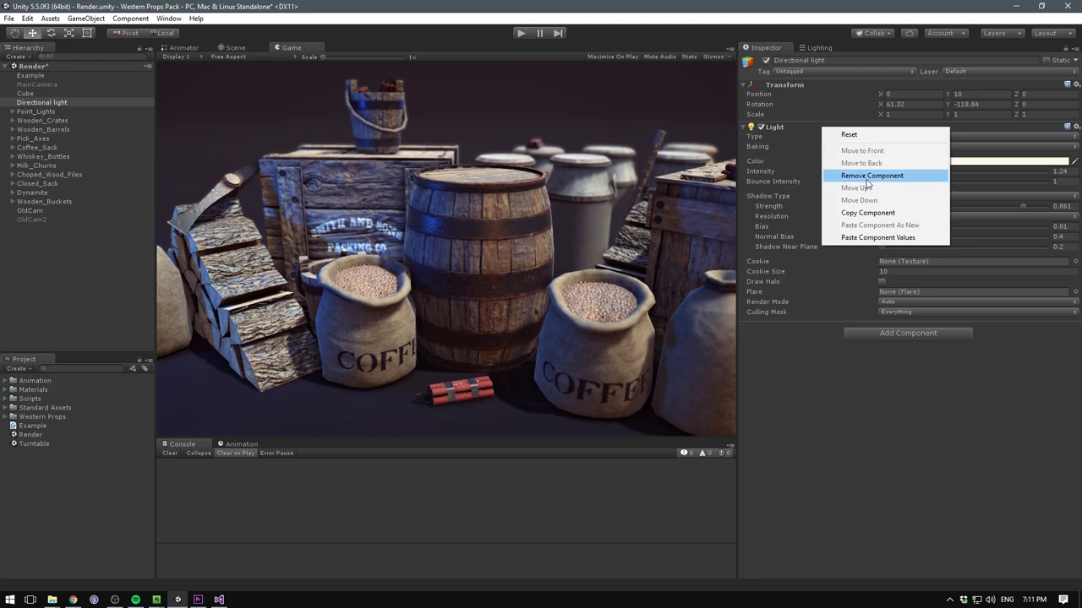
left_click(897, 240)
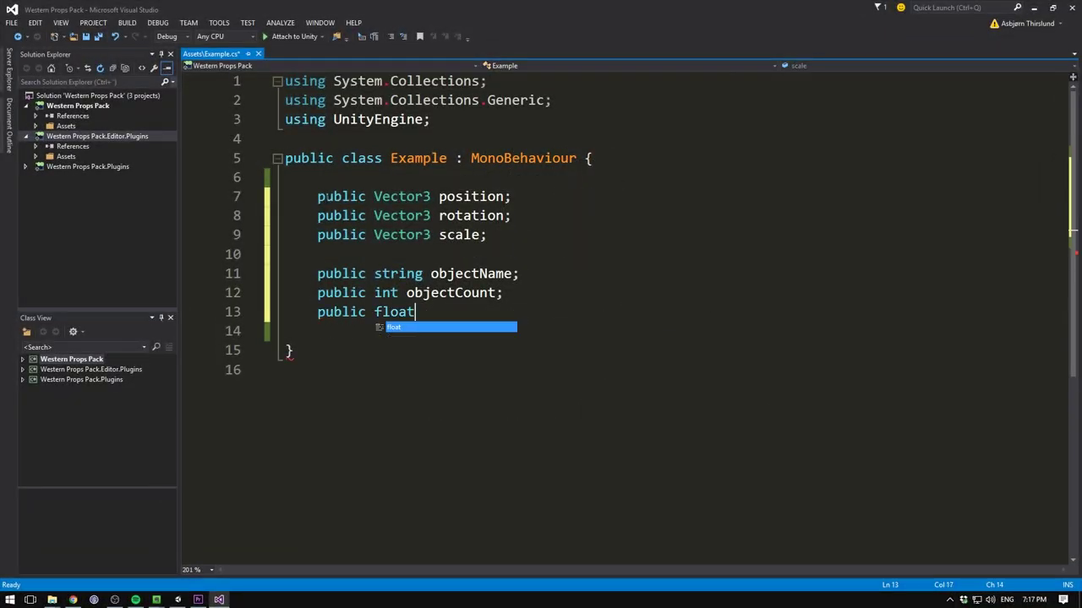
Add a [Space] after the Vector3 fields and [Header] attributes above position and objectName.
type("ob")
key("Return")
key("Return")
key("Up")
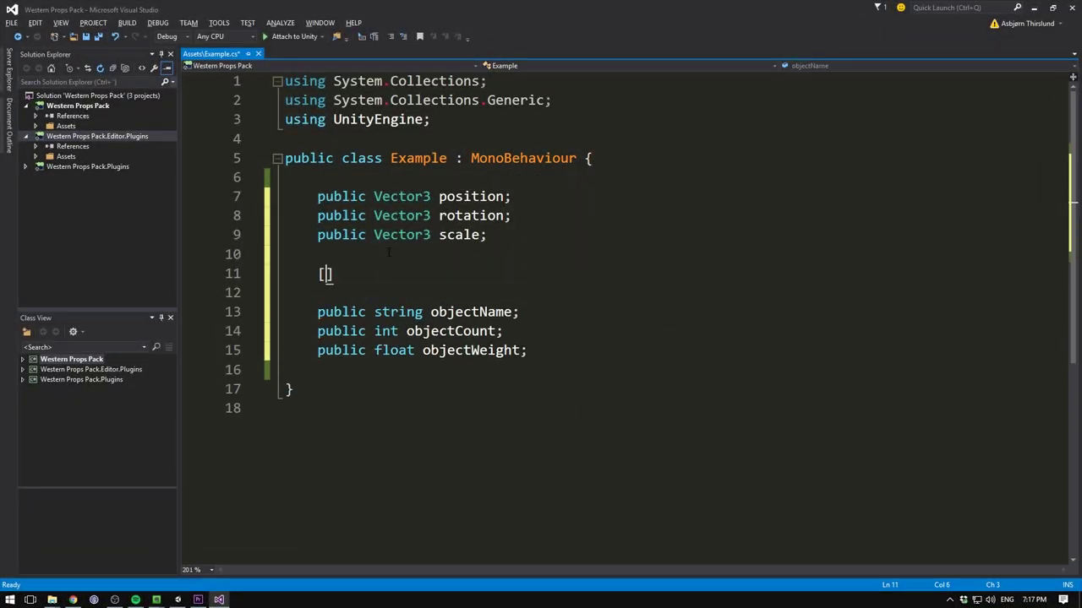
type("Space]")
left_click(367, 186)
key("Return")
type("[Header(\"Trans")
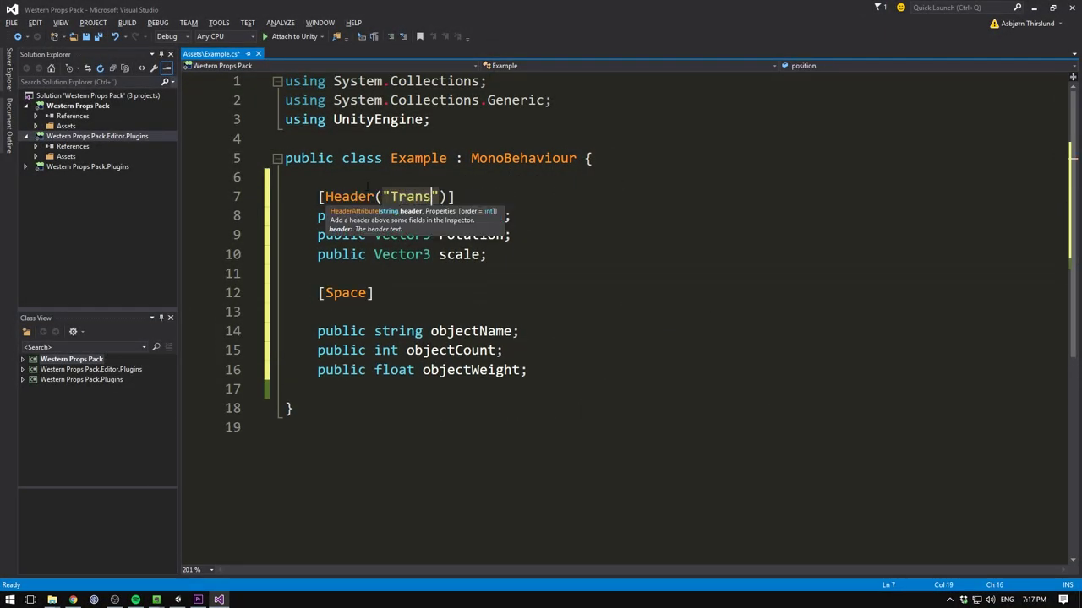
left_click(393, 312)
key("Return")
type("[Header(\"P")
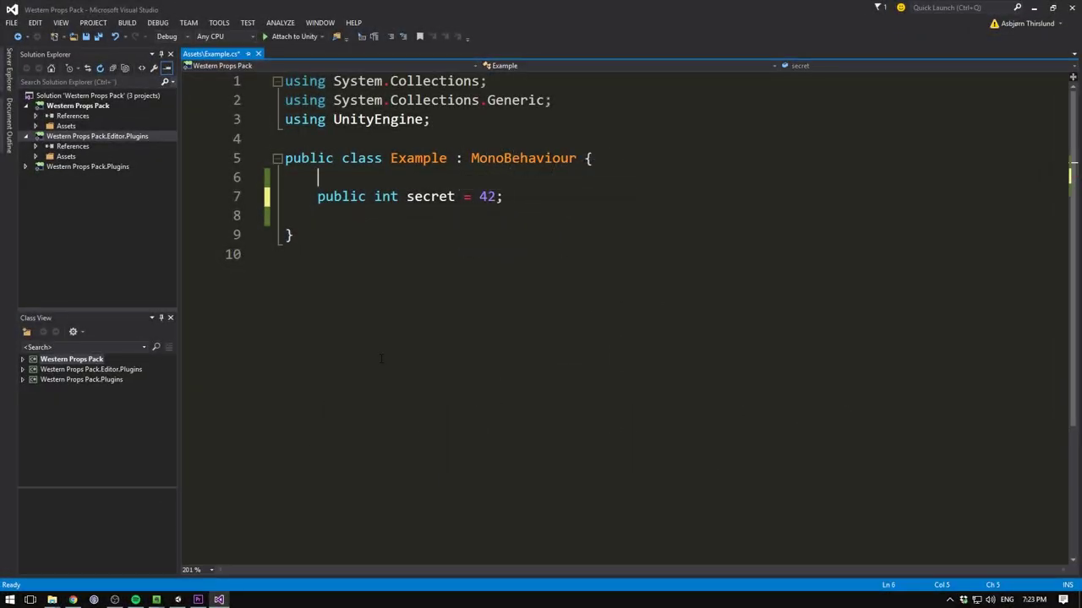
Hide the secret field from the Inspector with [HideInInspector].
key("Return")
type("Hide]")
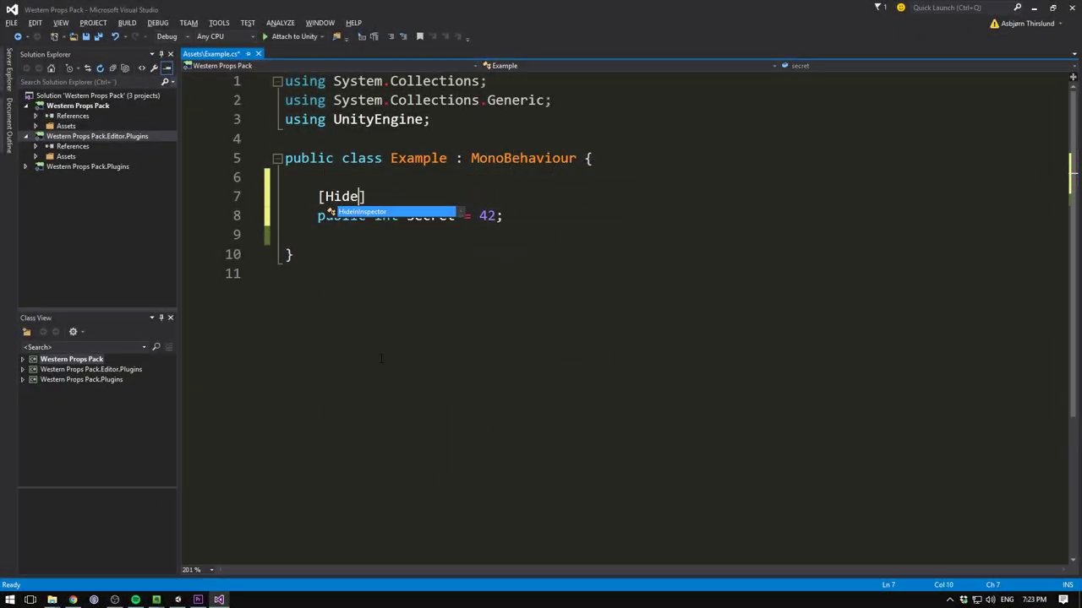
key("Tab")
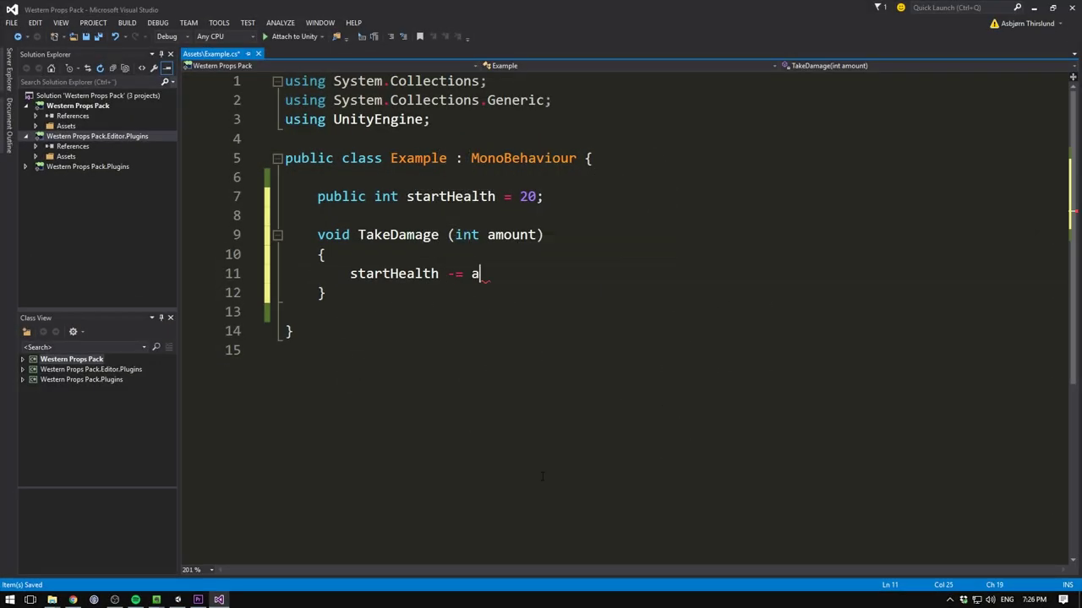
Complete 'startHealth -= amount;' in TakeDamage, save, and make startHealth private.
type("mount;")
key("ctrl+s")
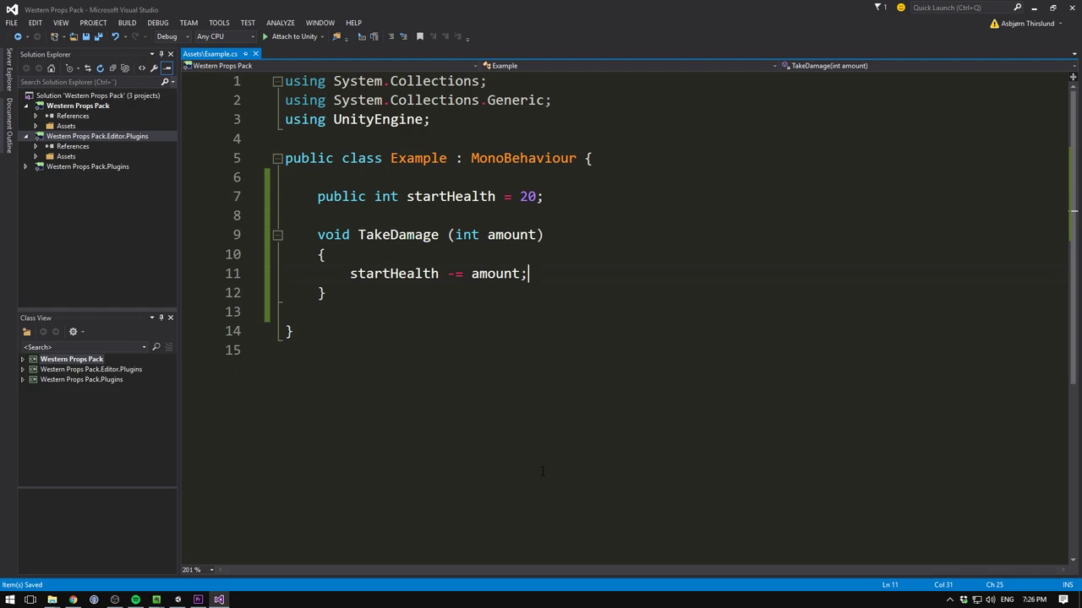
double_click(327, 196)
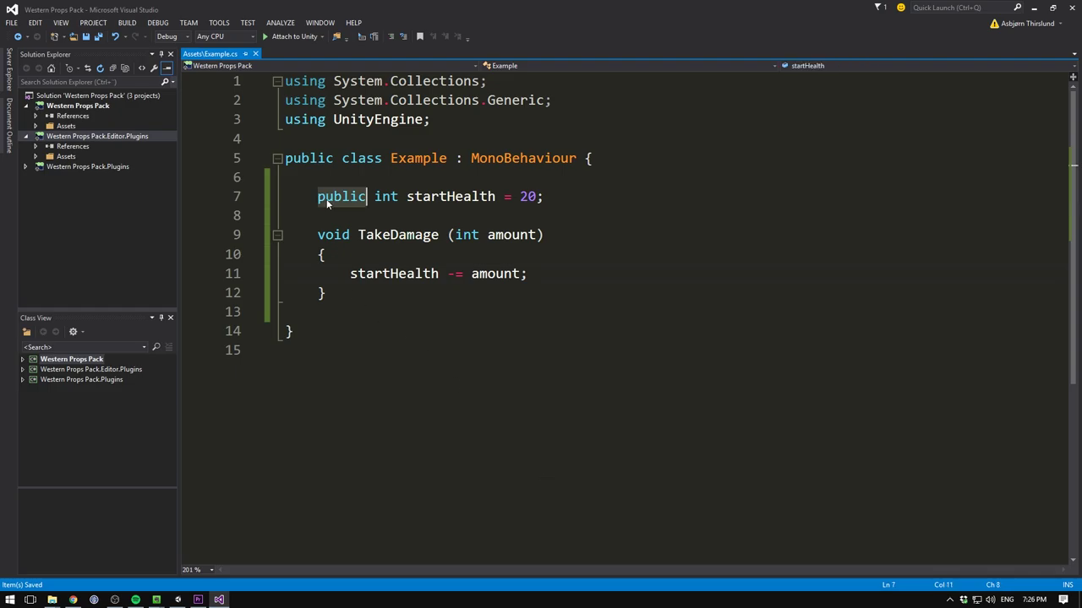
type("pri")
key("Tab")
Add a [SerializeField] attribute on a new line above the startHealth field.
key("Up")
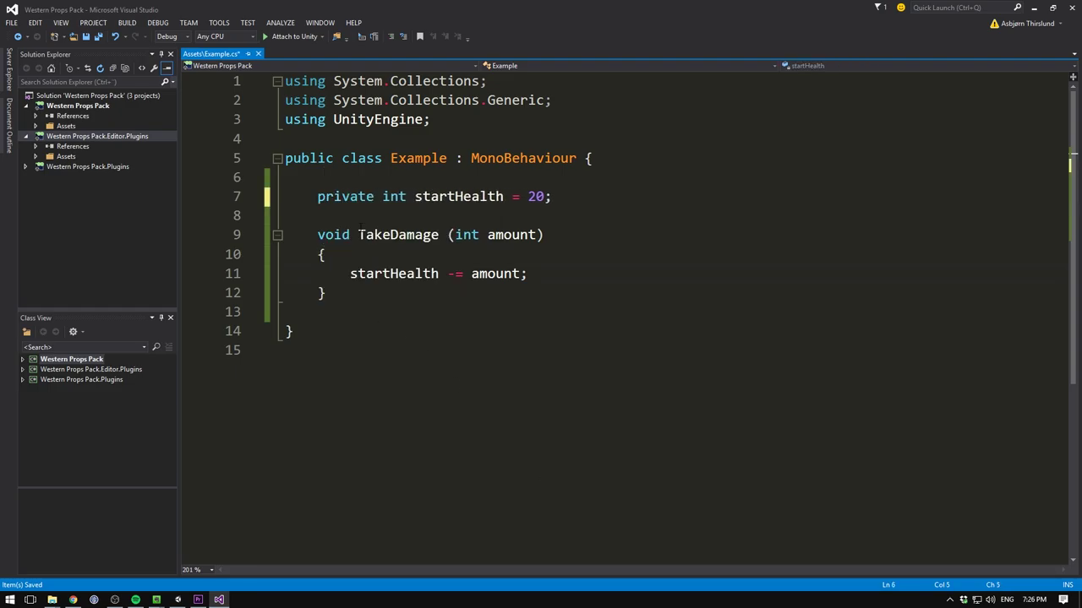
key("Return")
type("Ser")
key("Tab")
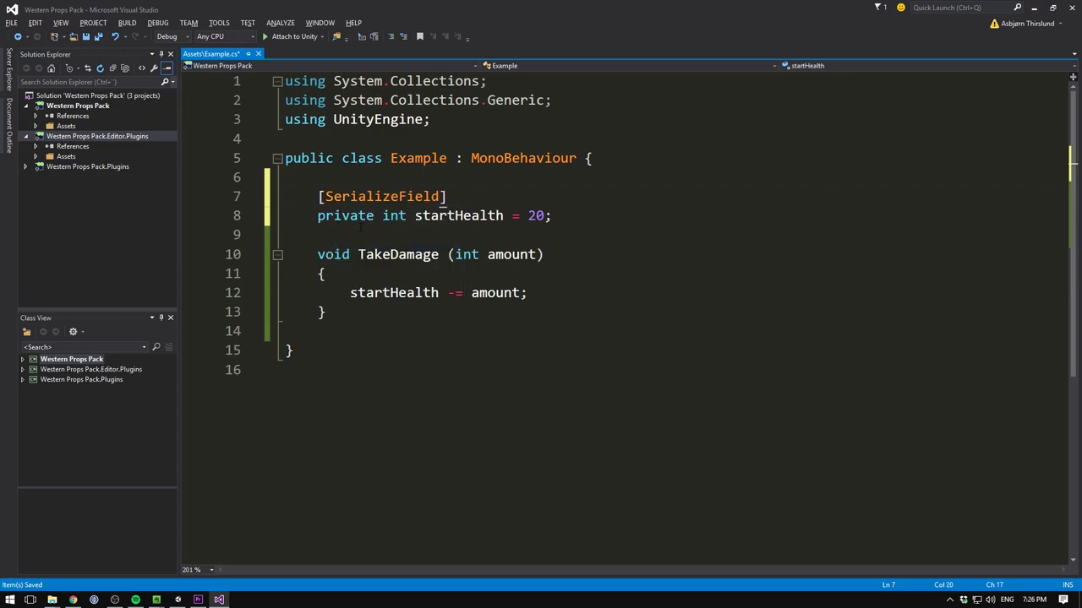